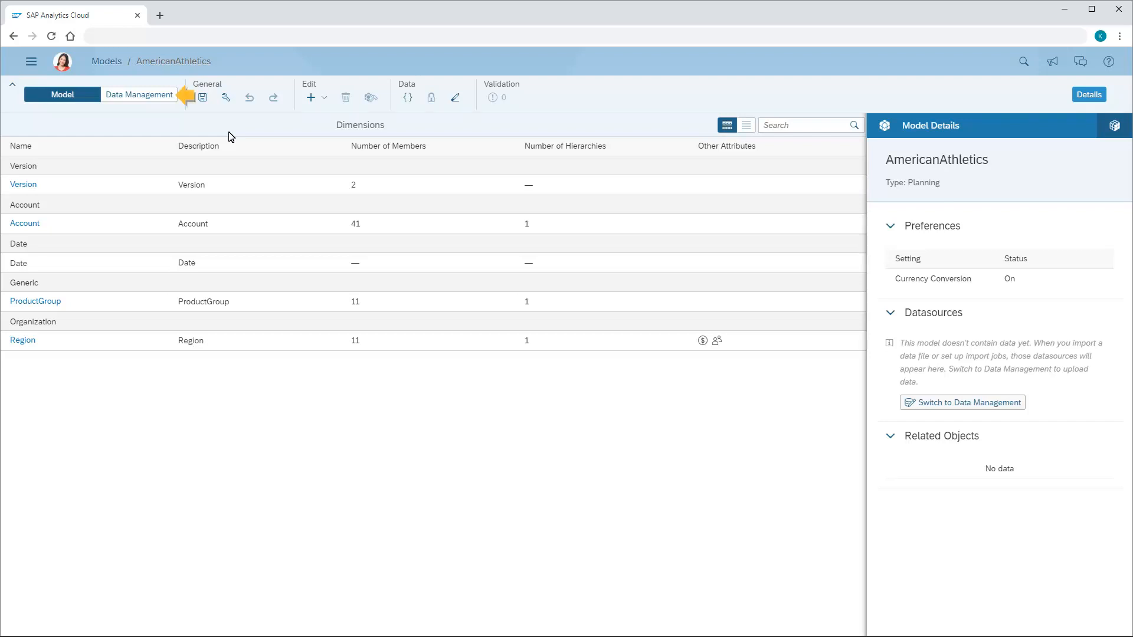
Step: Open the model's Data Management view and browse the list of available import datasources
left_click(137, 100)
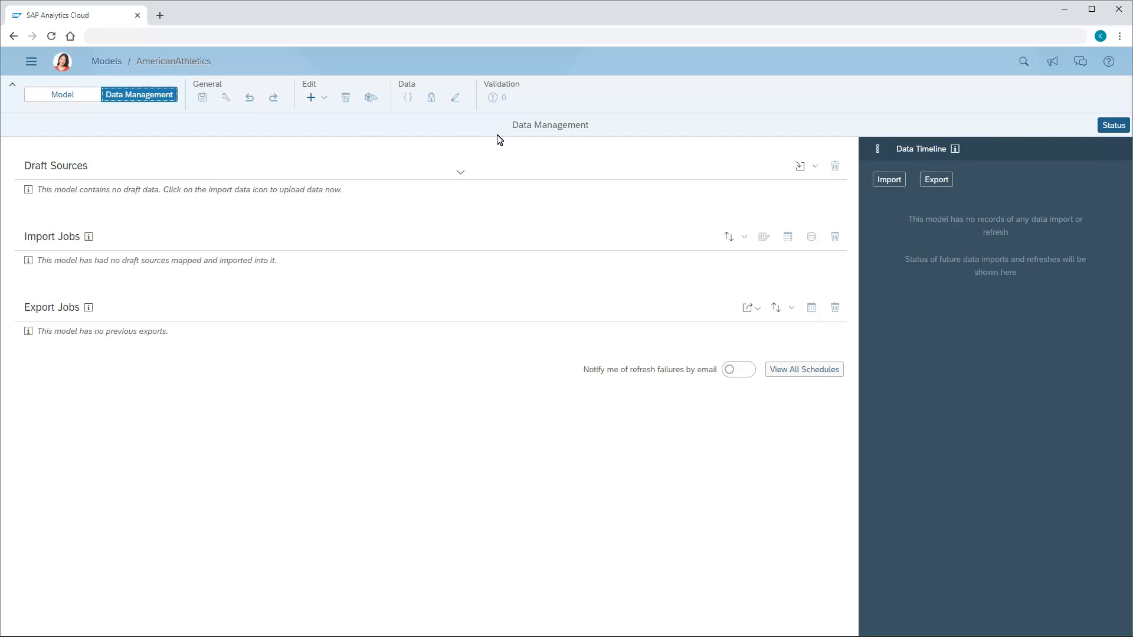
left_click(816, 169)
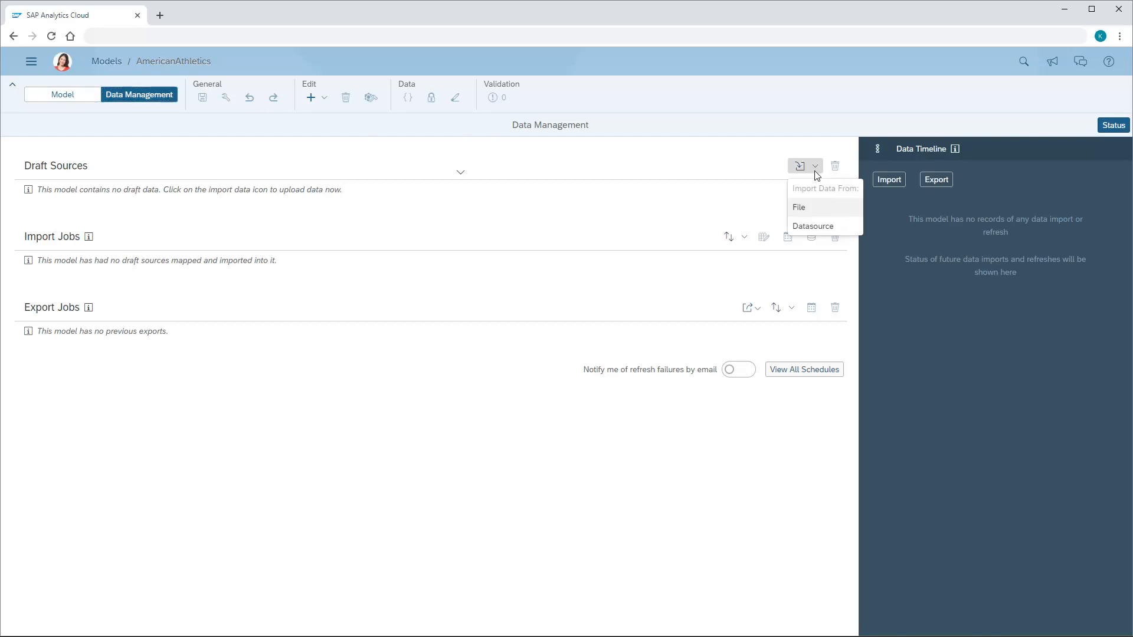
left_click(810, 229)
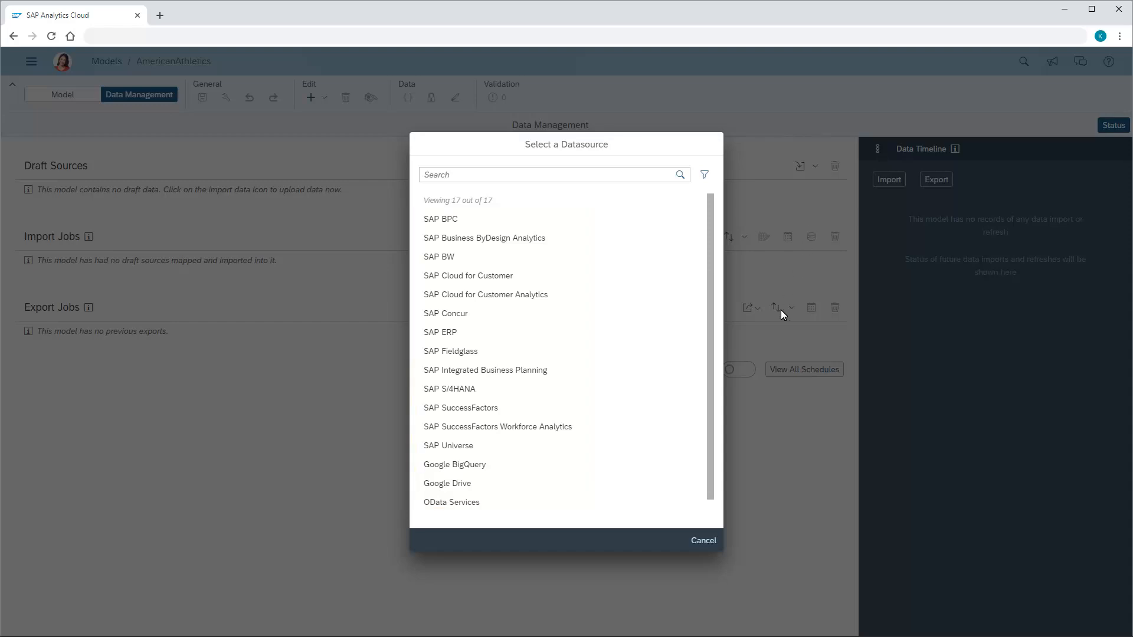
left_click(703, 540)
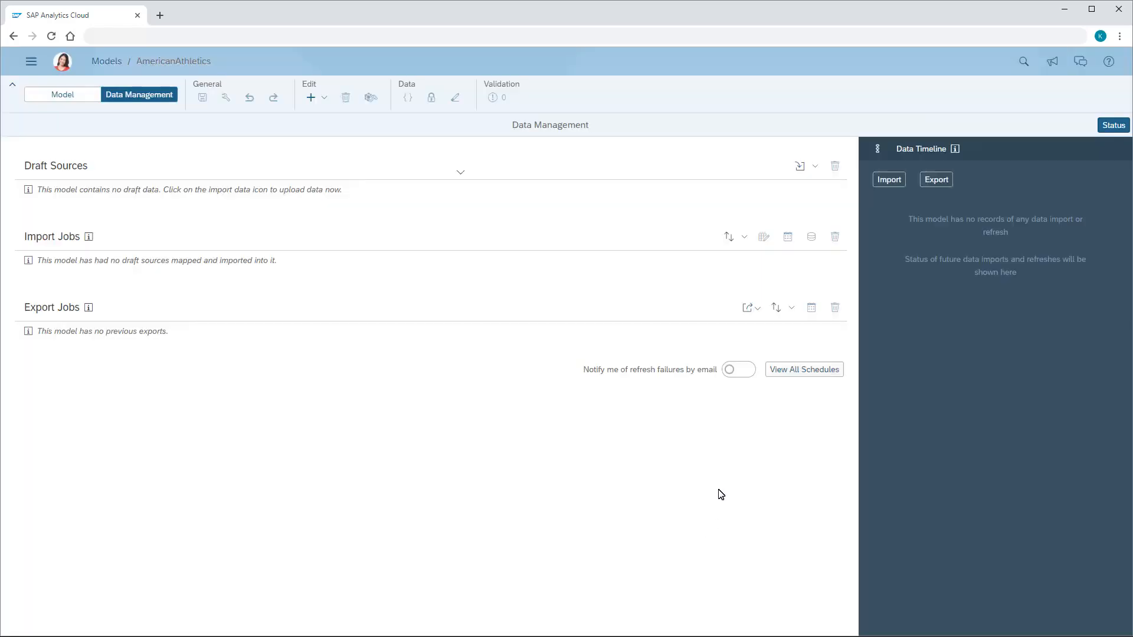
Step: Import American Athletics Actual 2019.csv from the local system into the AmericanAthletics model as a draft source
left_click(815, 170)
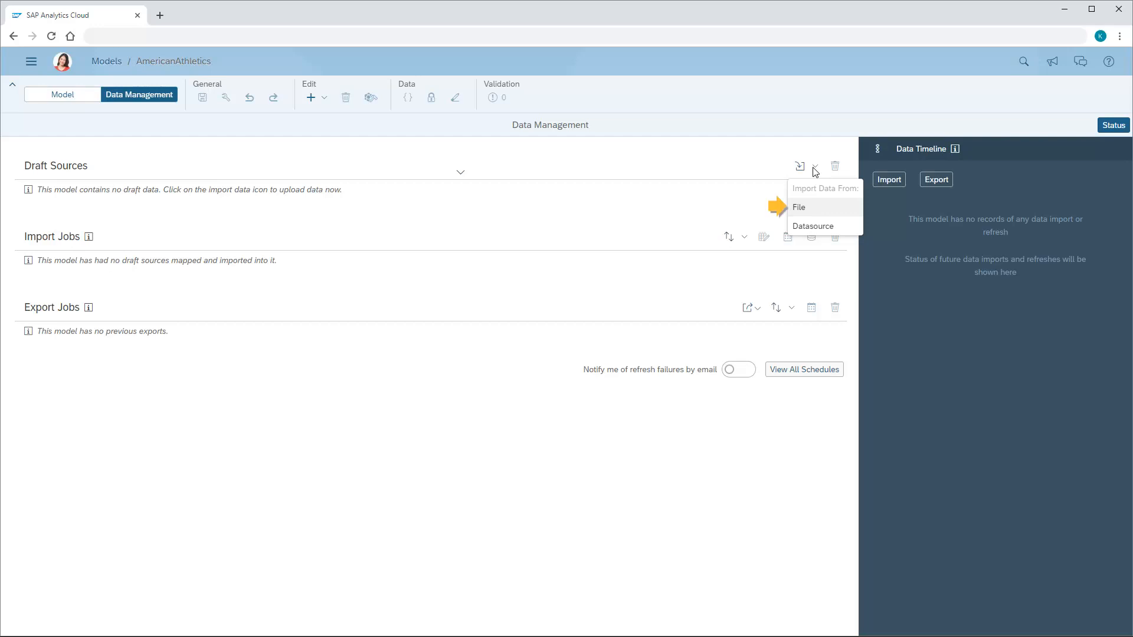
left_click(800, 208)
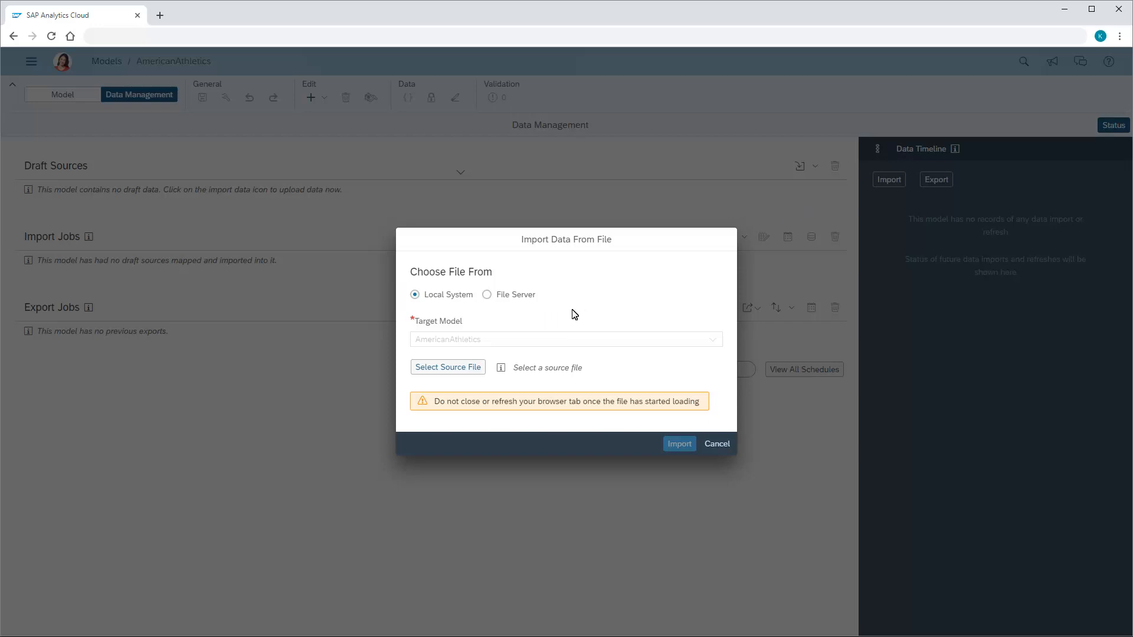
left_click(449, 369)
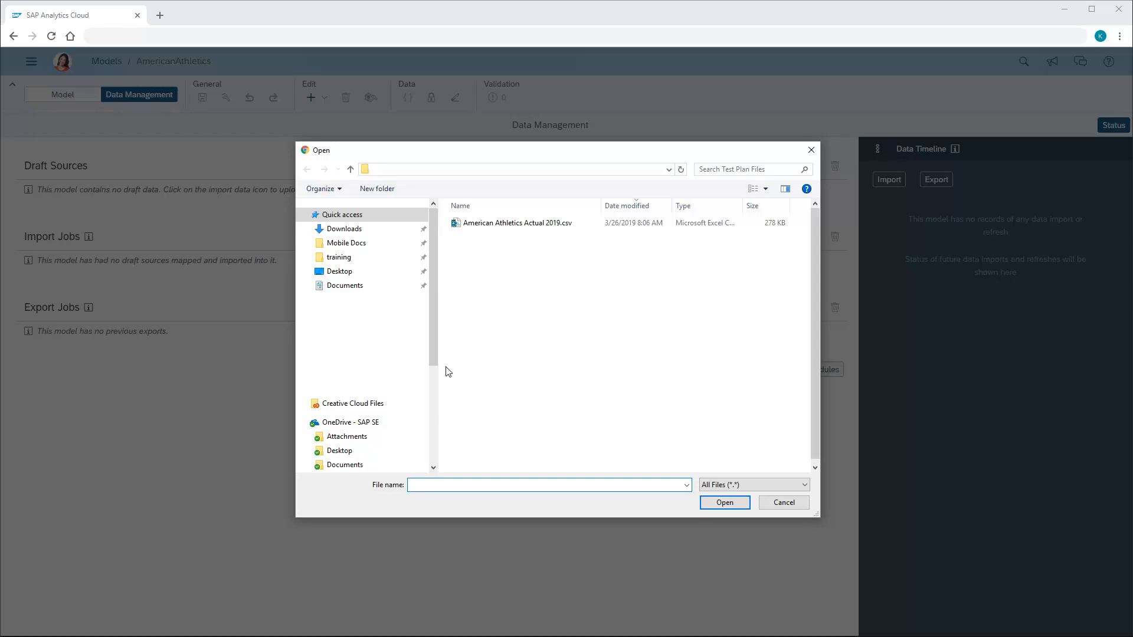
left_click(515, 222)
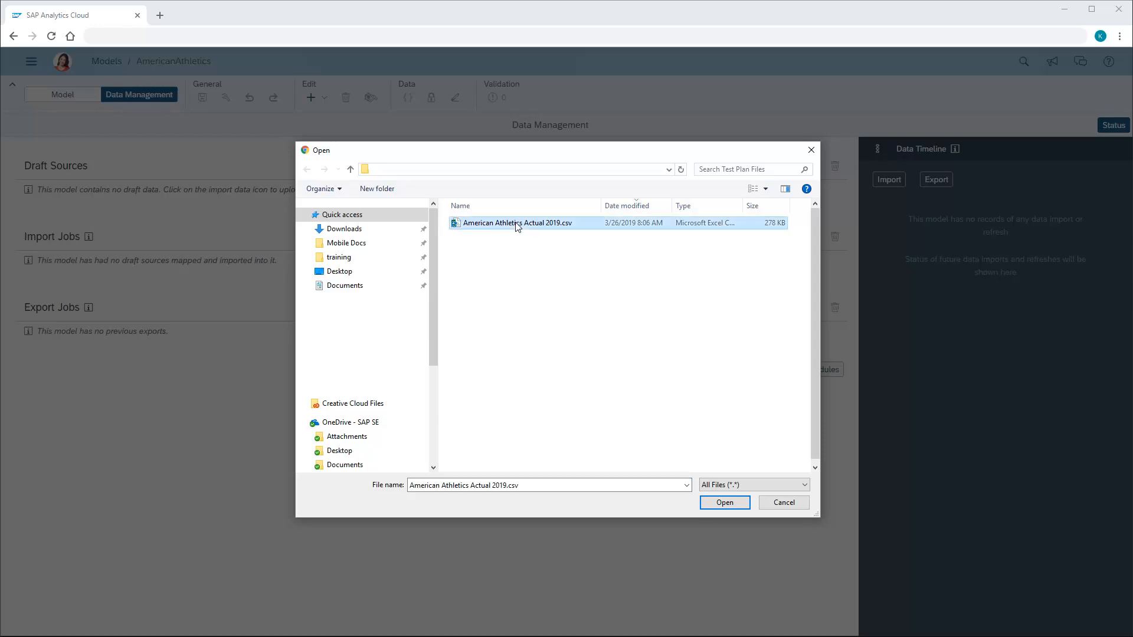
left_click(724, 502)
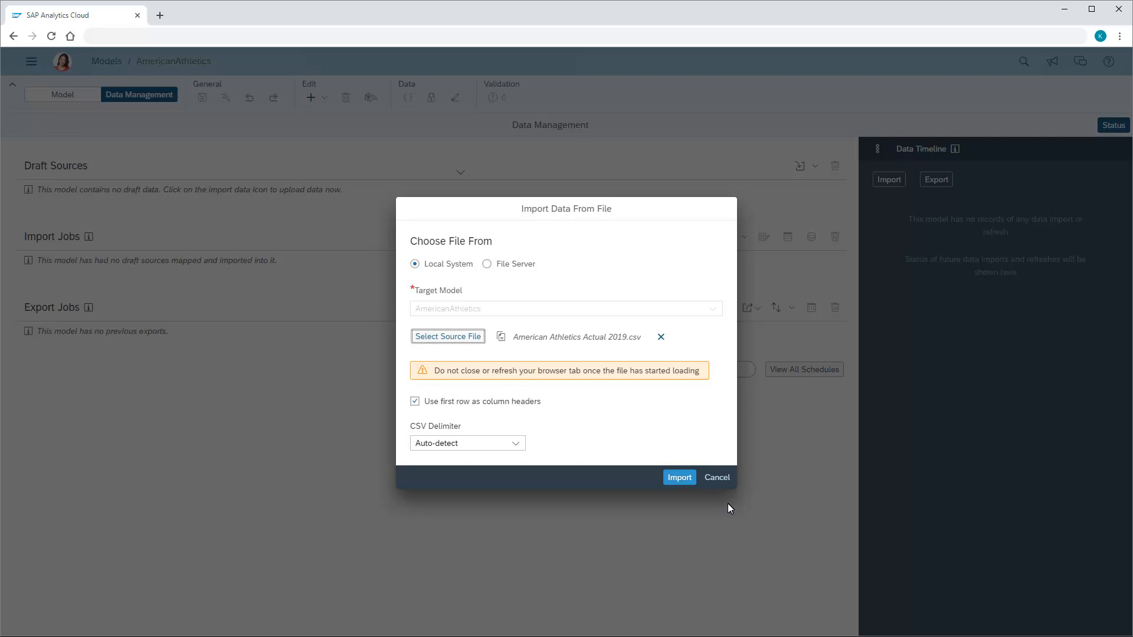
left_click(678, 476)
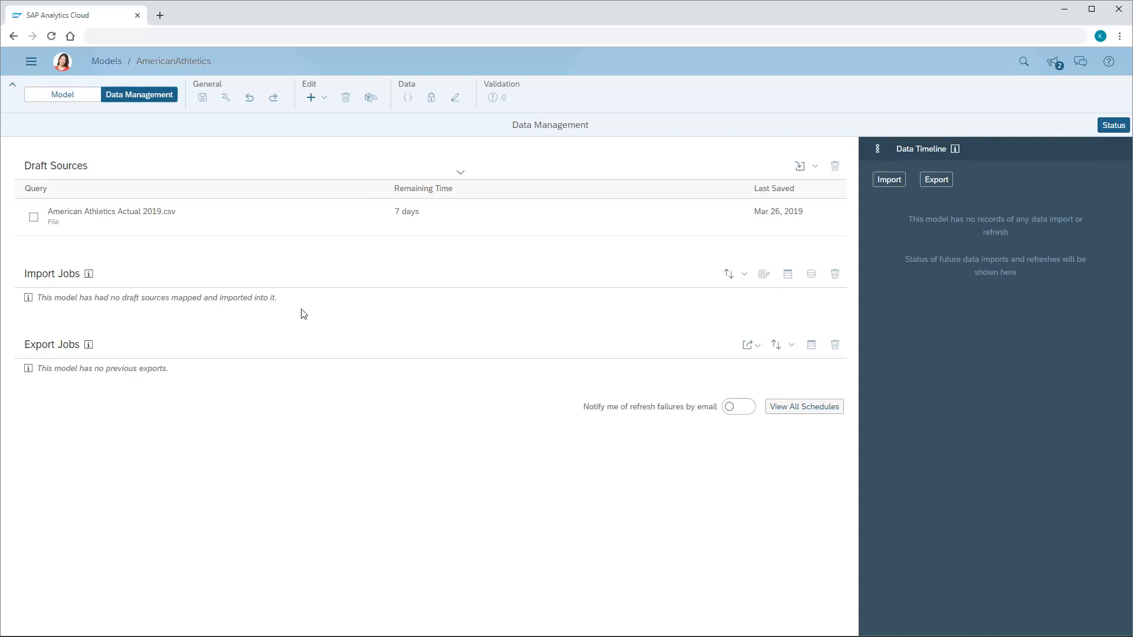
Step: Open the draft source for mapping, check the unmapped dimensions, and map the TIME column to the Date dimension
left_click(95, 221)
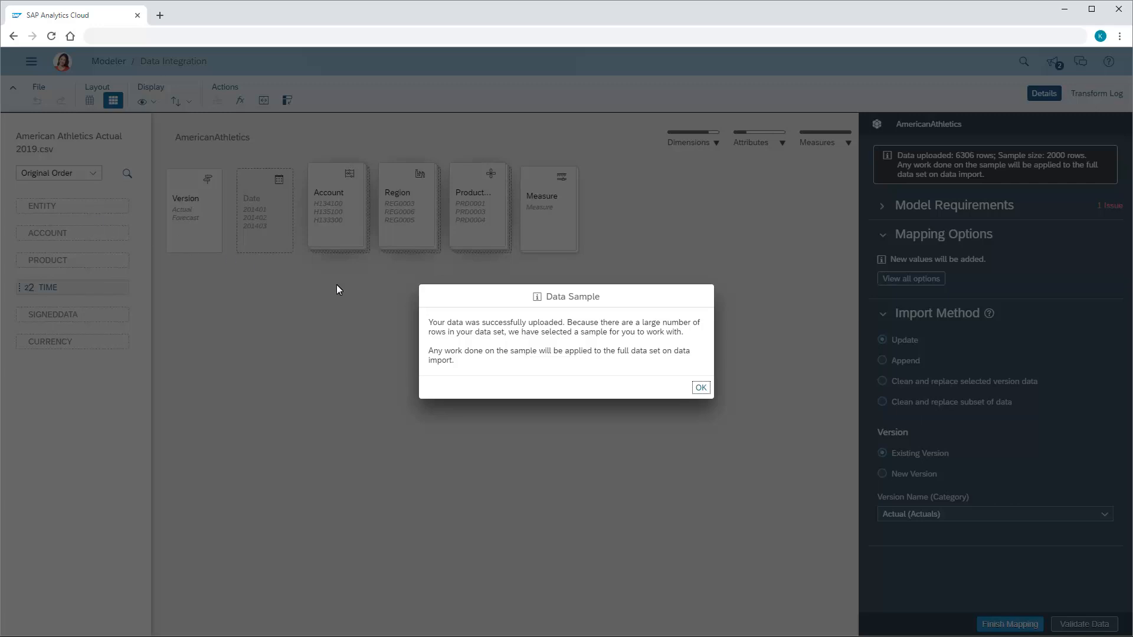
left_click(701, 388)
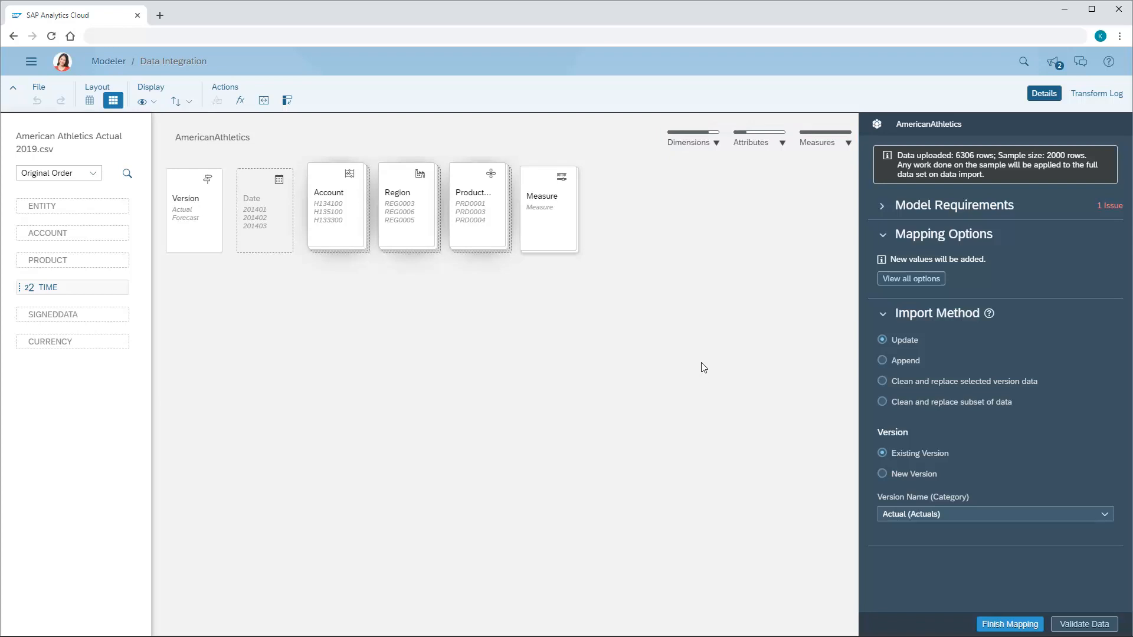
left_click(707, 148)
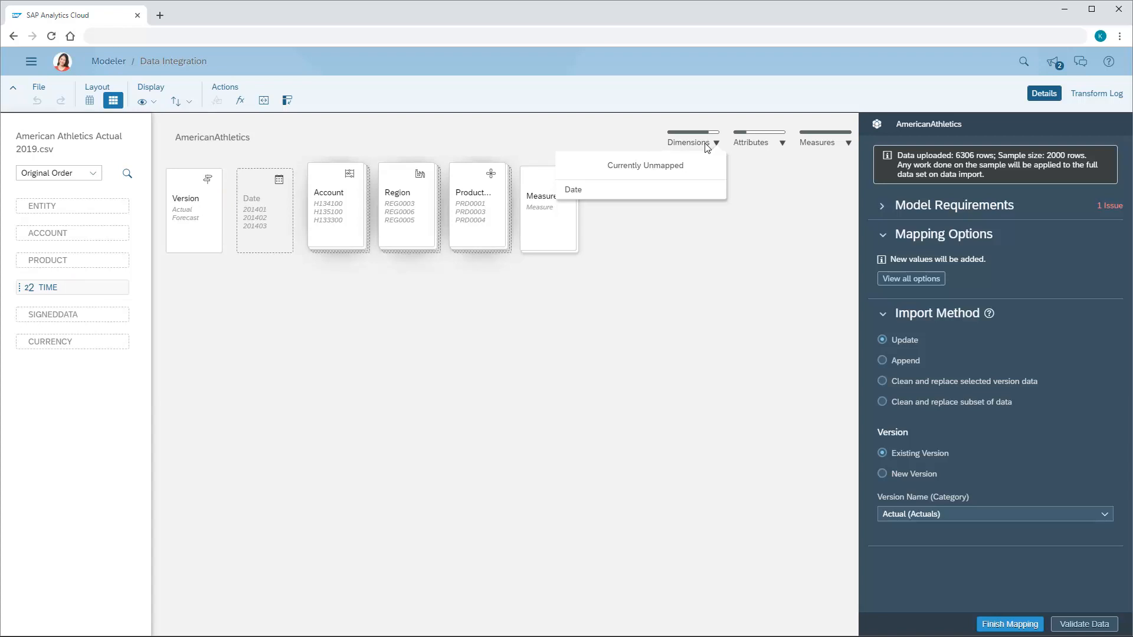
left_click(707, 148)
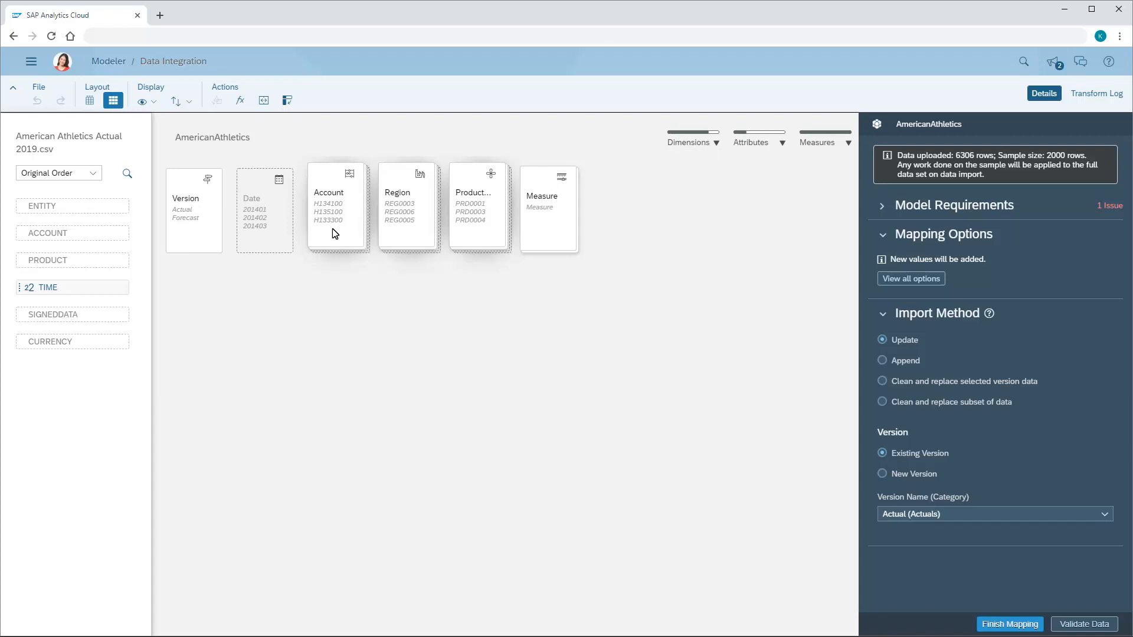
left_click_drag(64, 294, 265, 214)
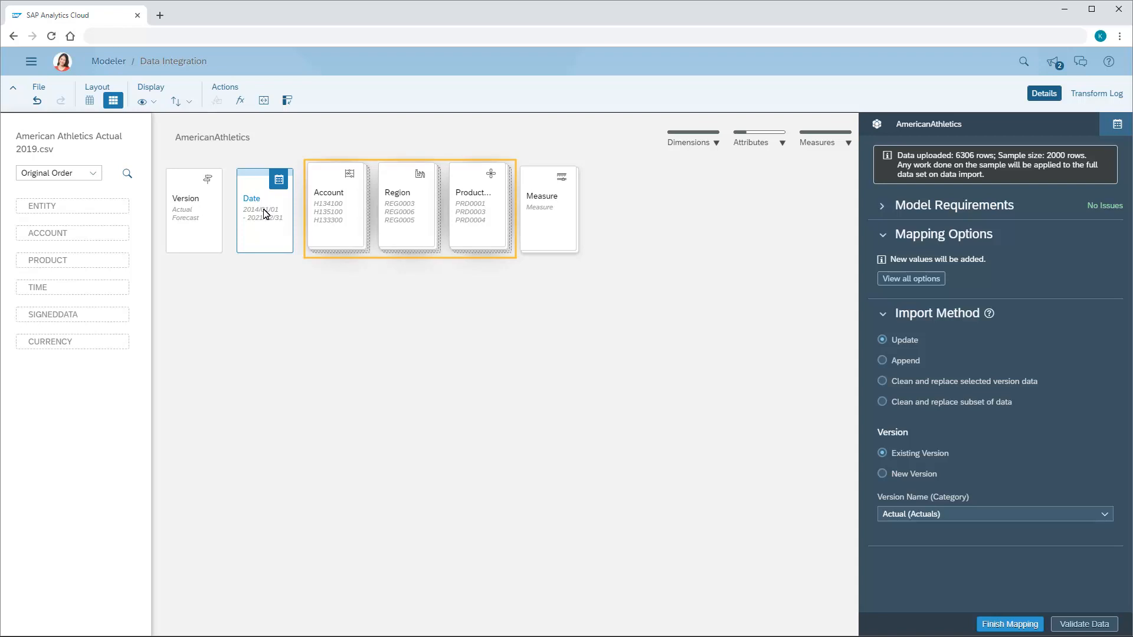
Step: Inspect the Region dimension mapping, then enable 'Convert value symbol by account type' in the mapping options
left_click(407, 217)
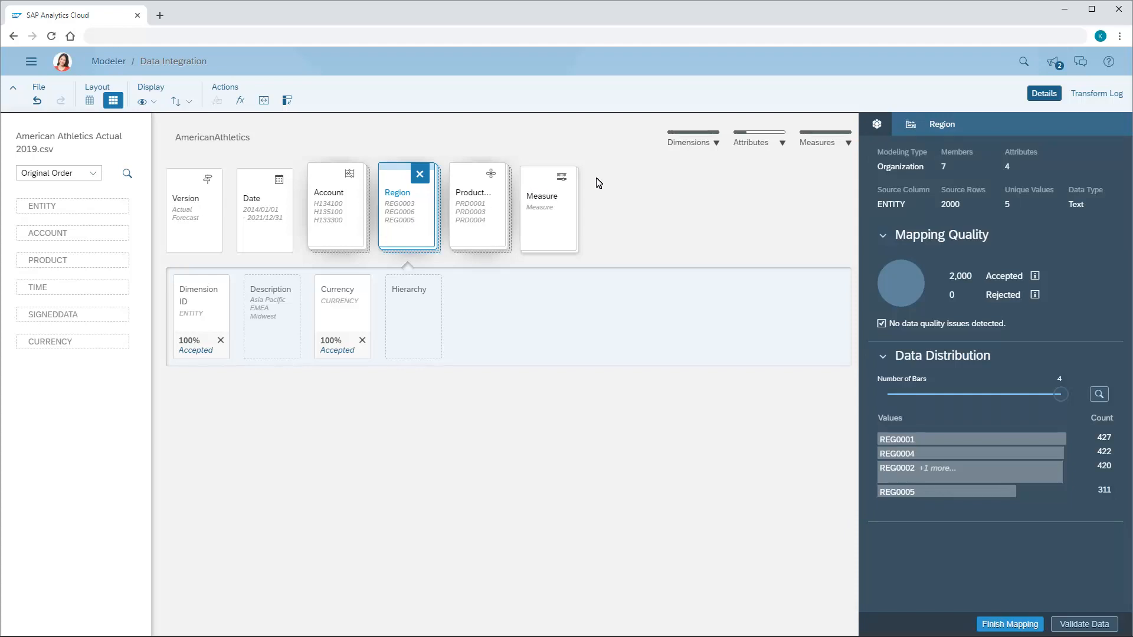
left_click(877, 125)
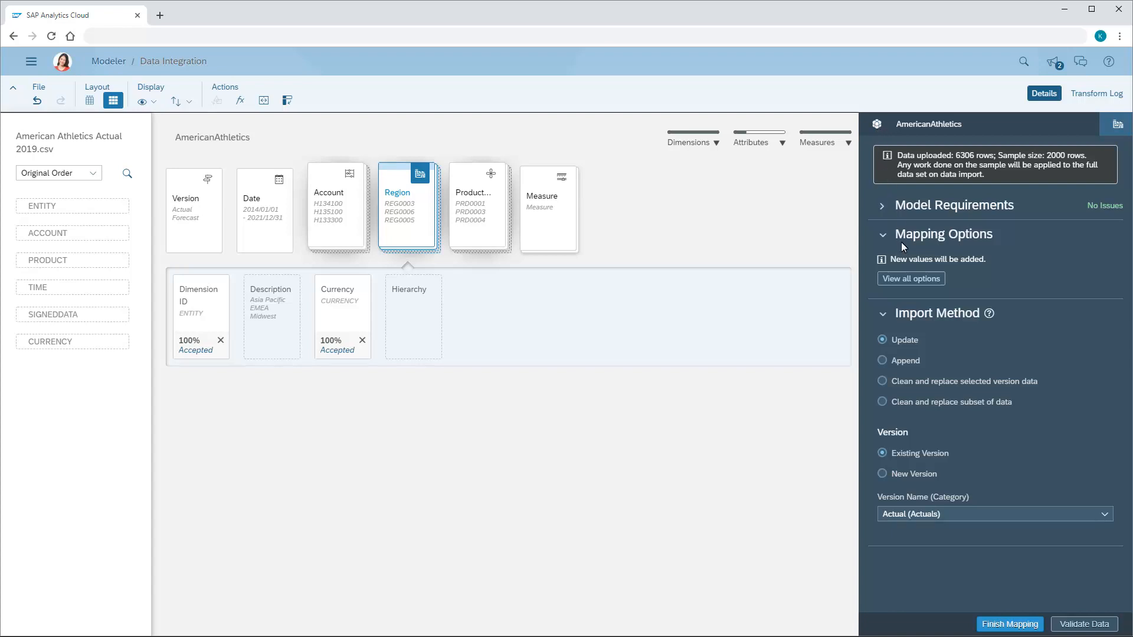
left_click(909, 280)
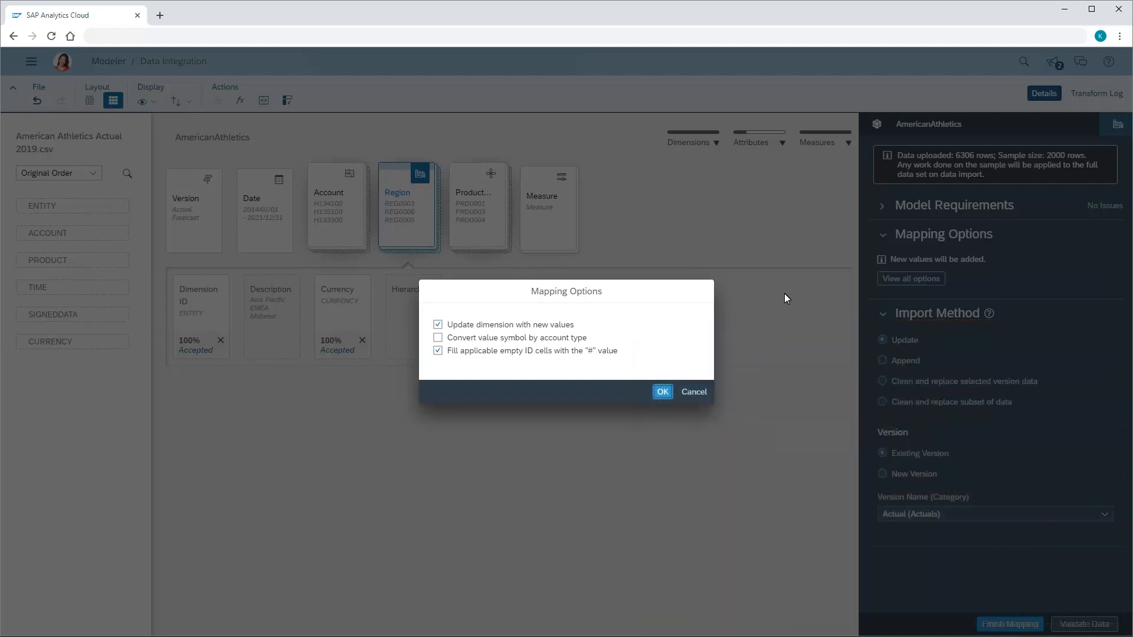
left_click(439, 339)
left_click(663, 392)
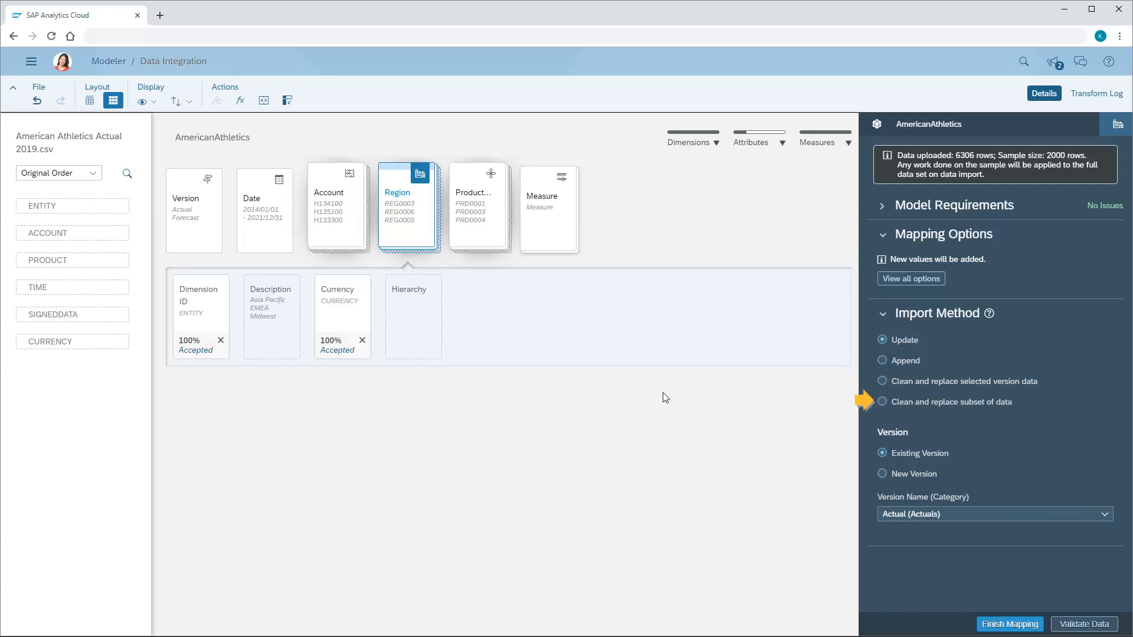
Step: Try importing with Clean and replace subset of data into a new Forecast-category version named Forecast with a dimension scope
left_click(882, 401)
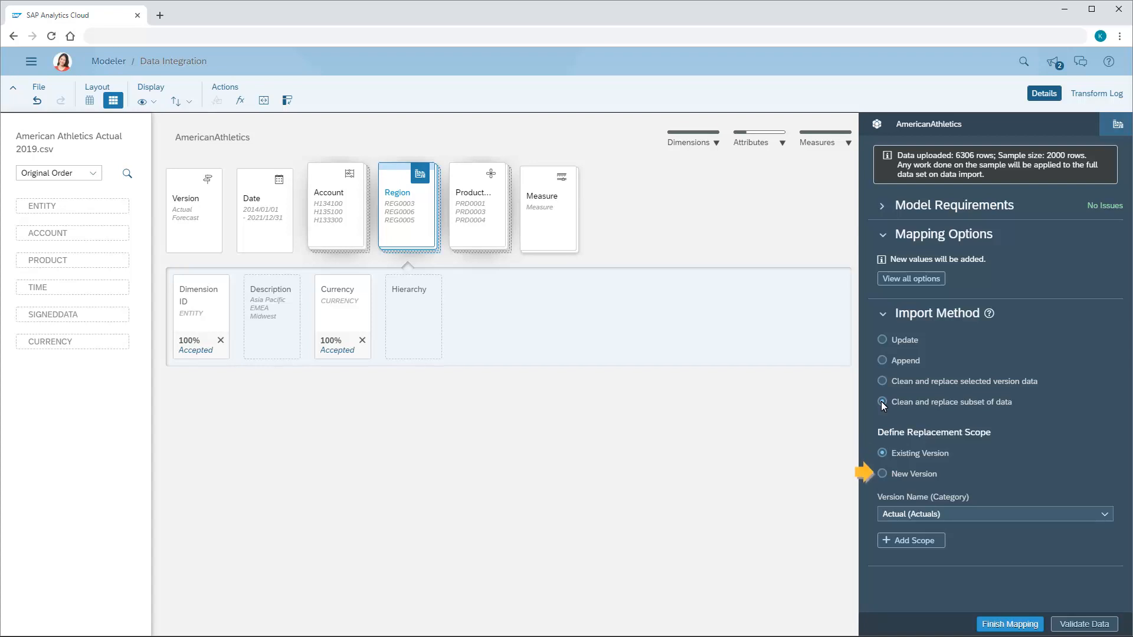
left_click(882, 473)
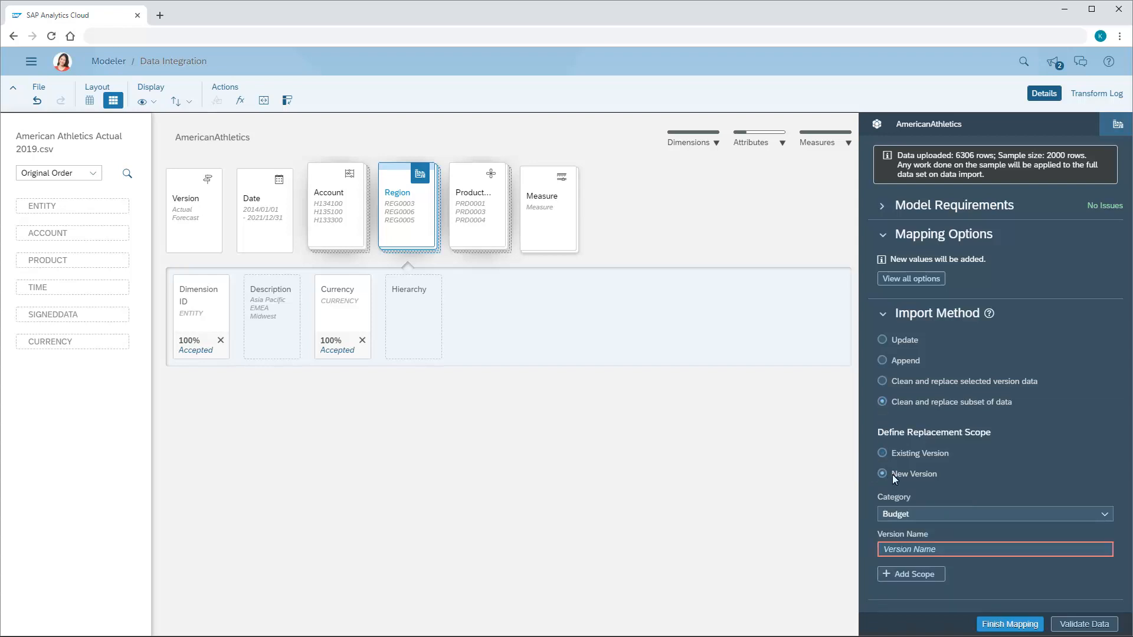
left_click(1100, 515)
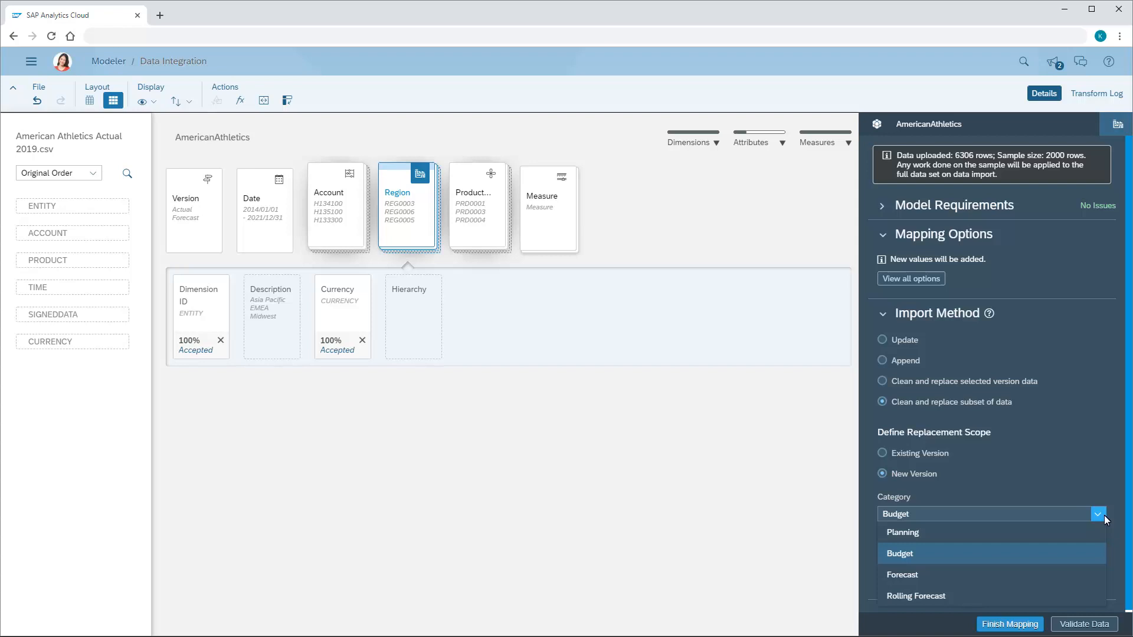
left_click(891, 576)
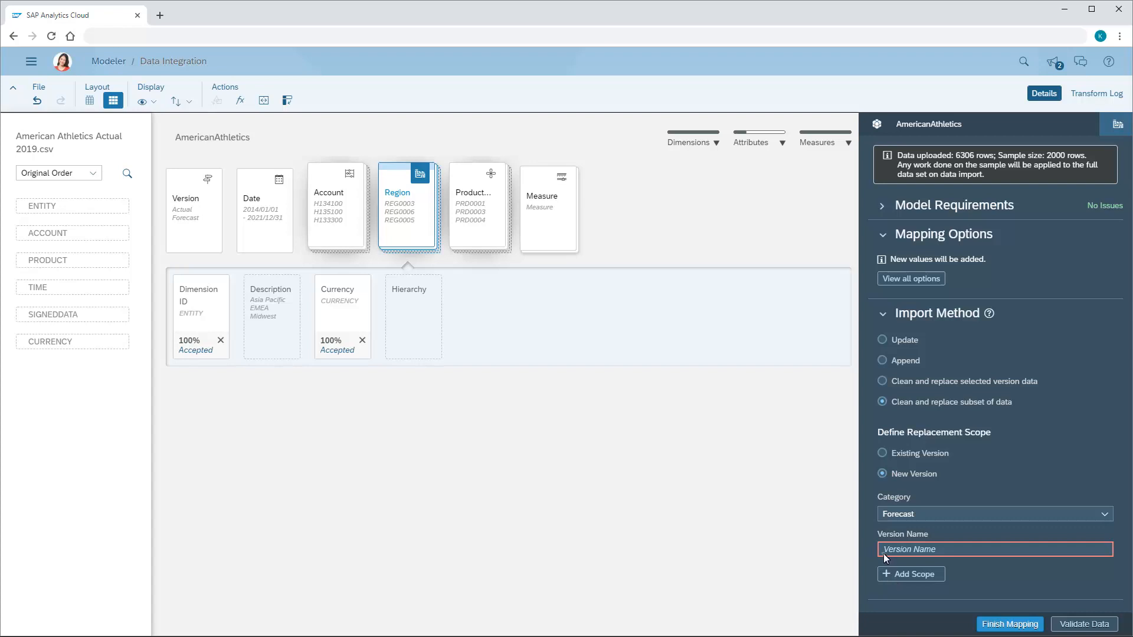
left_click(883, 553)
type("Forecast")
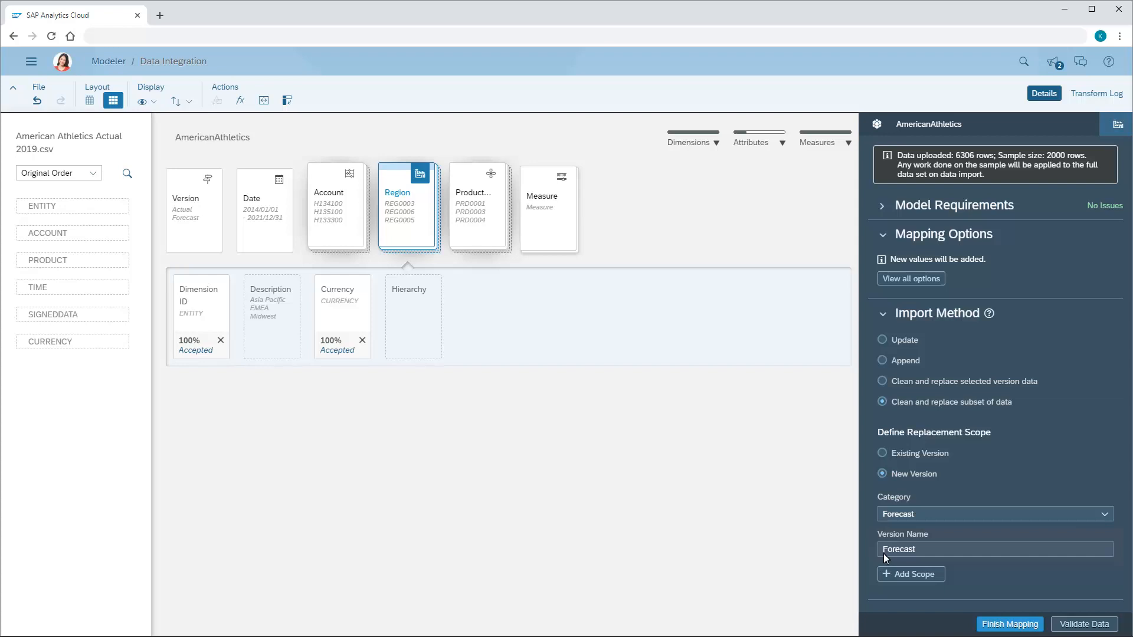
left_click(913, 576)
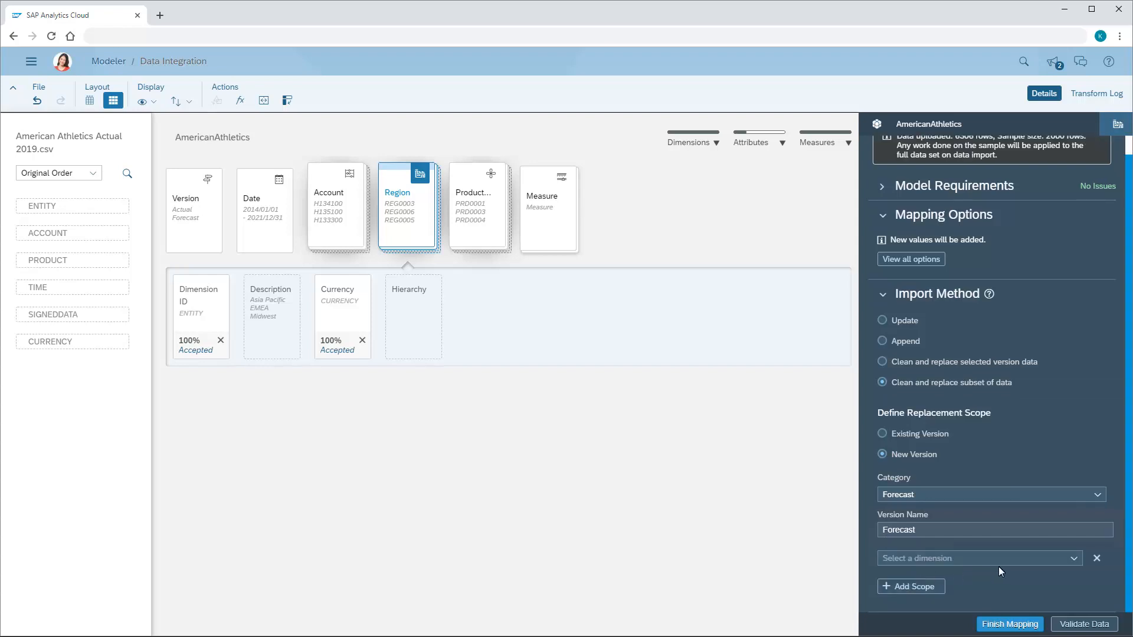
left_click(1074, 558)
left_click(897, 580)
left_click(883, 320)
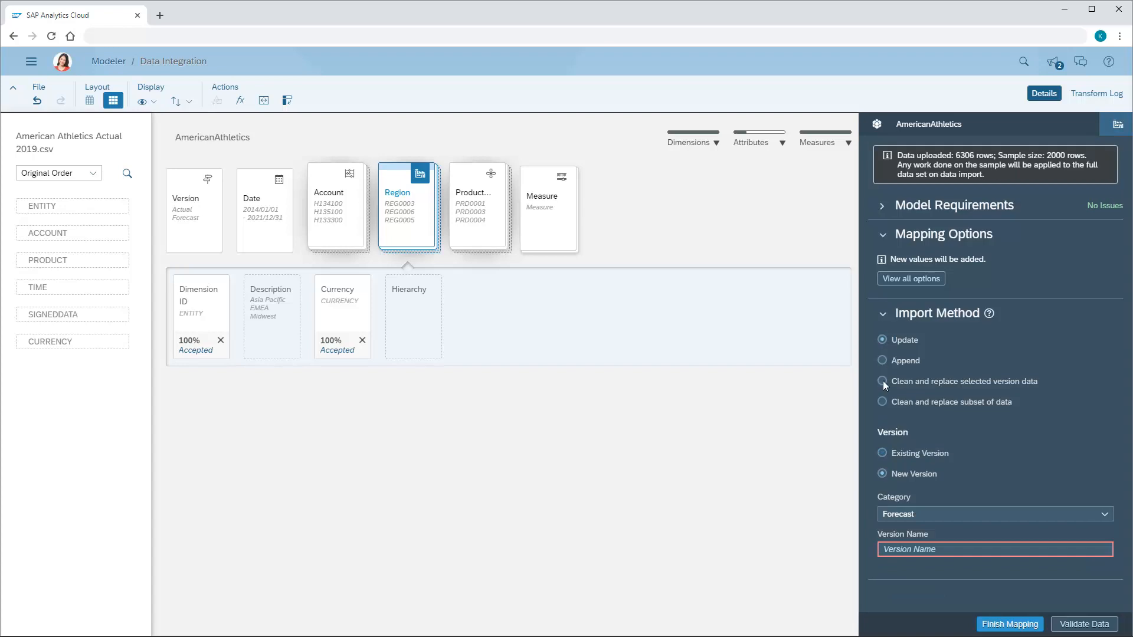
left_click(882, 453)
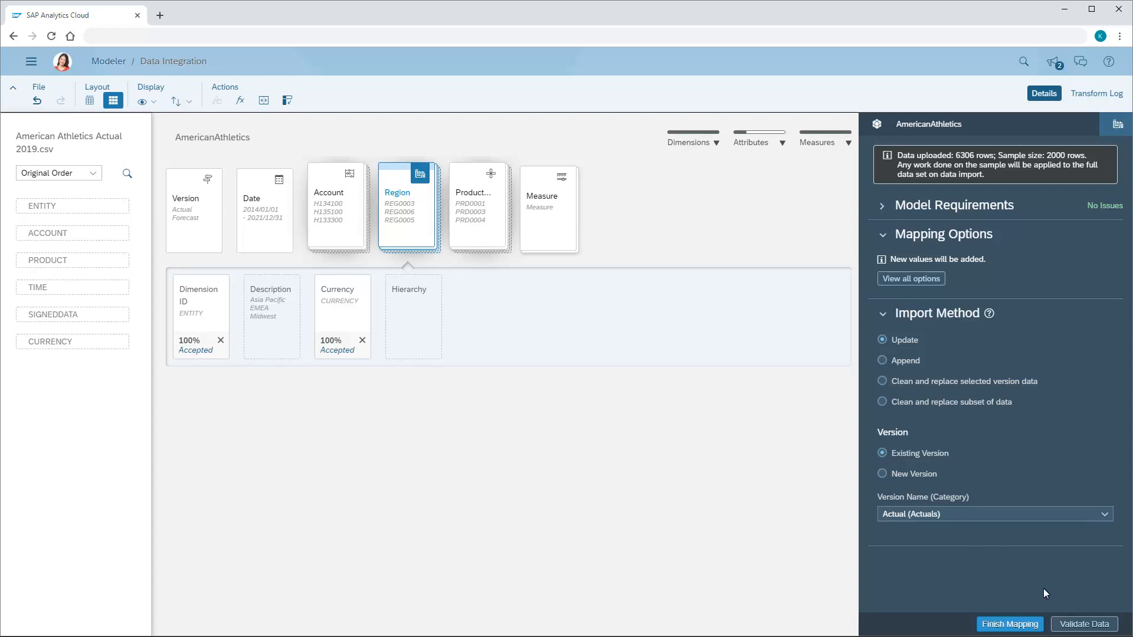
Step: Validate the data and finish the mapping to load it into the model
left_click(1084, 625)
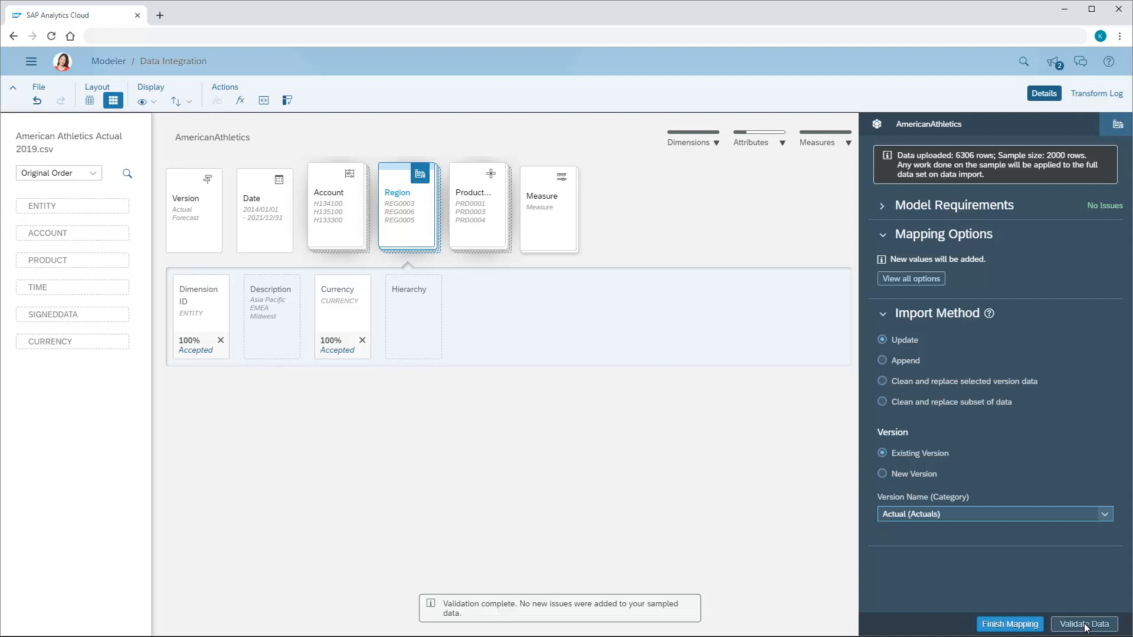
left_click(1010, 625)
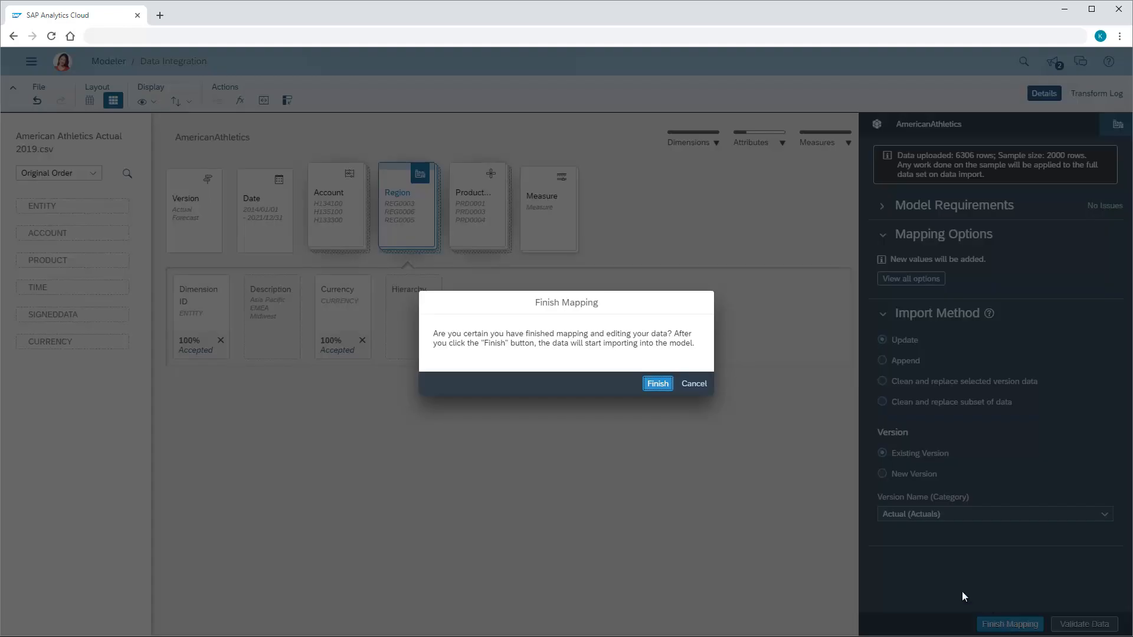
left_click(657, 384)
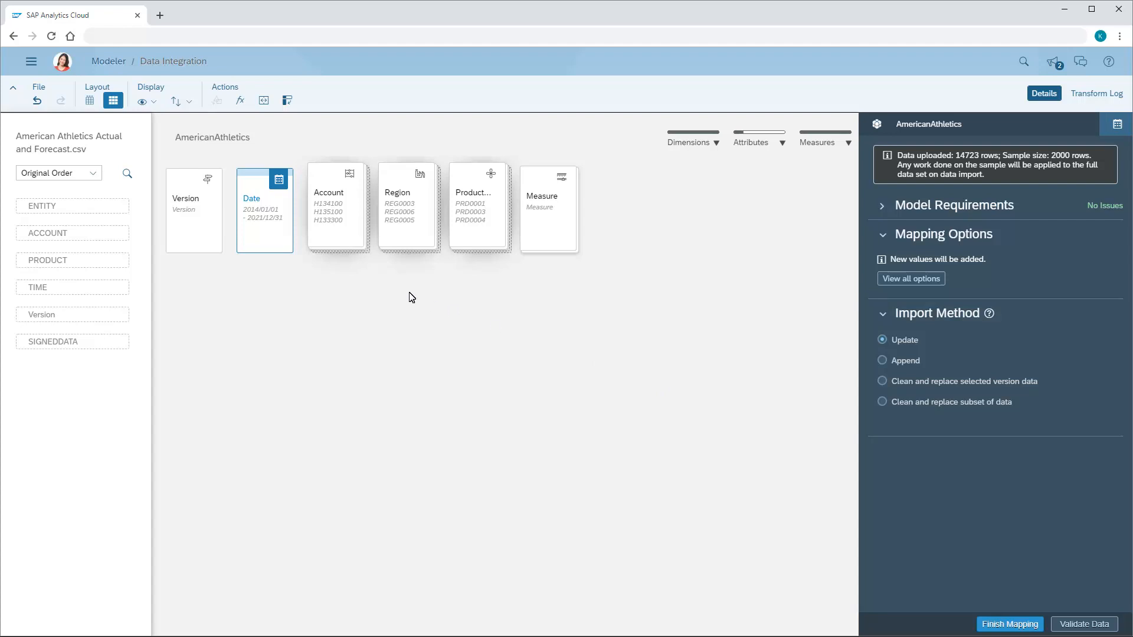
Step: Map the Version column's Actual and Forecast values to the model's Actuals and Forecast versions
left_click(190, 219)
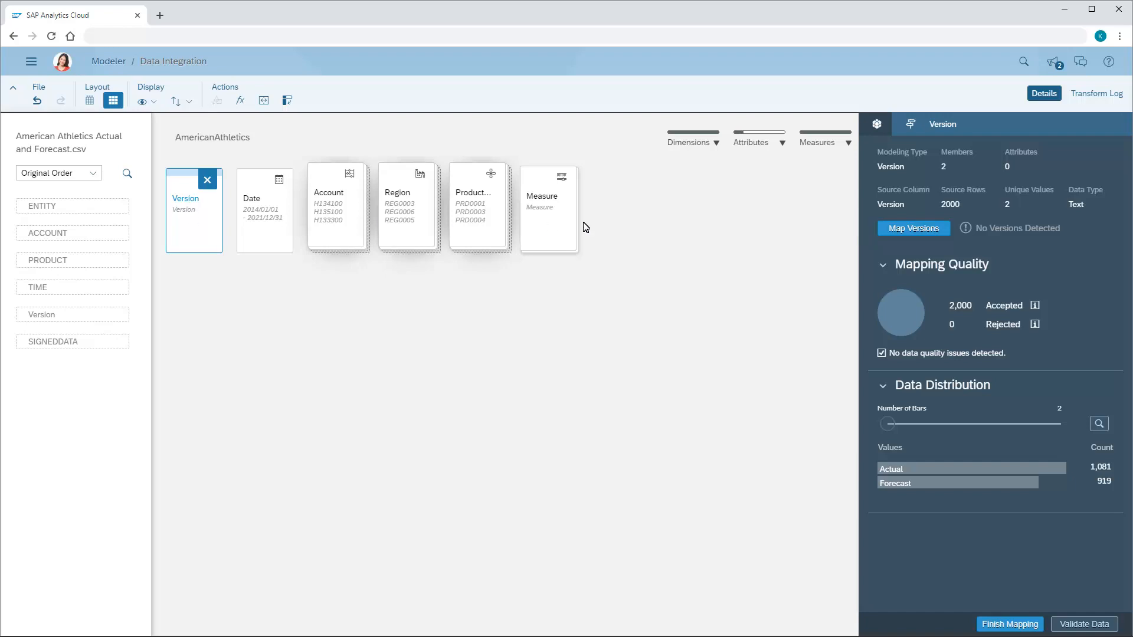
left_click(908, 229)
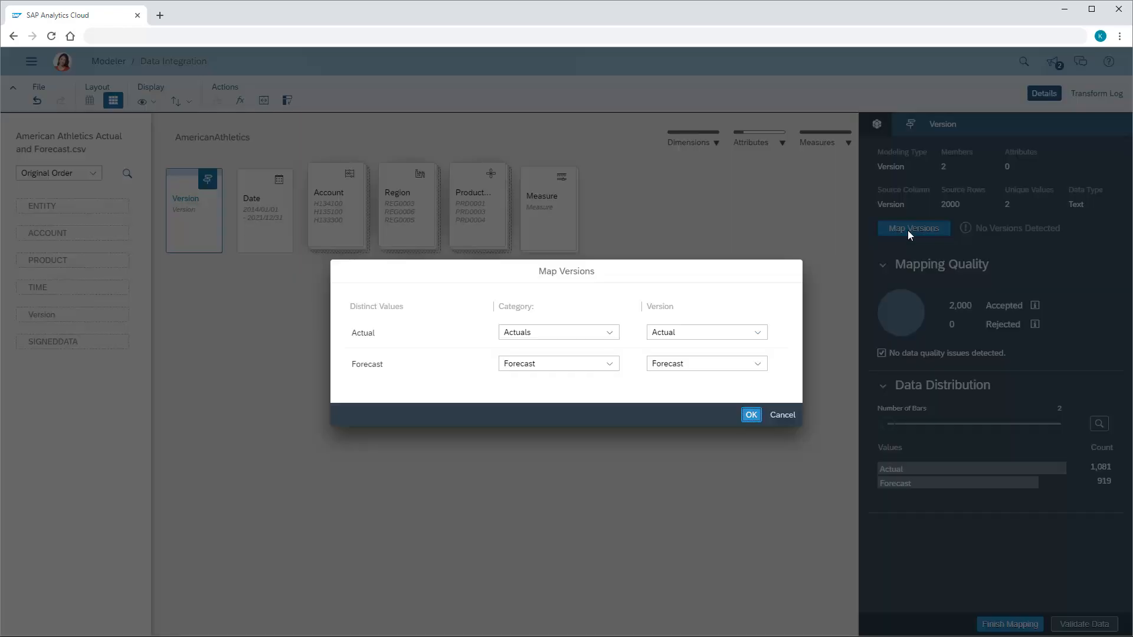